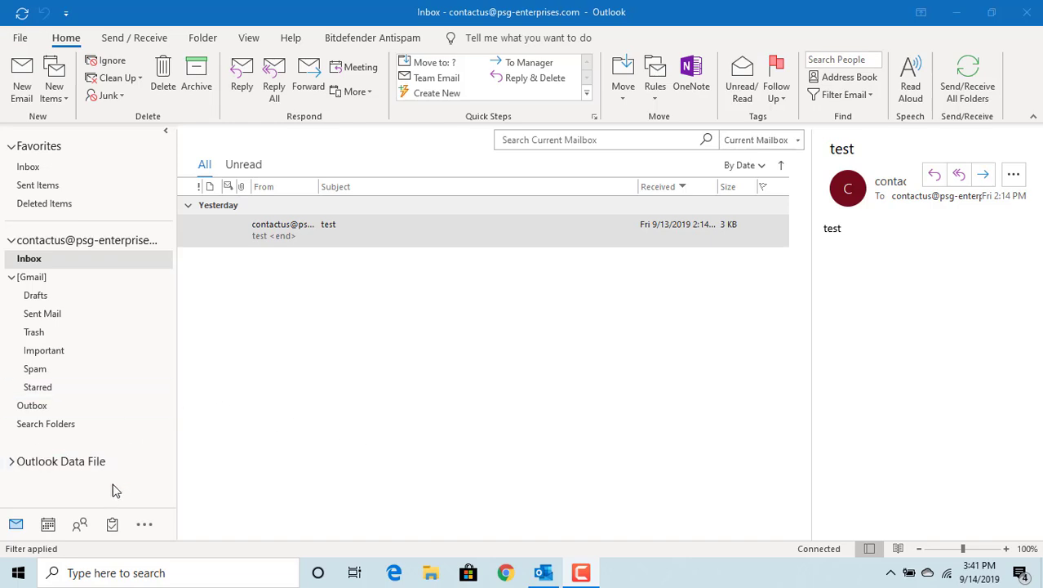
# - Open a blank contact form from the Contacts list, then close it unsaved and return to the Inbox
pyautogui.click(81, 527)
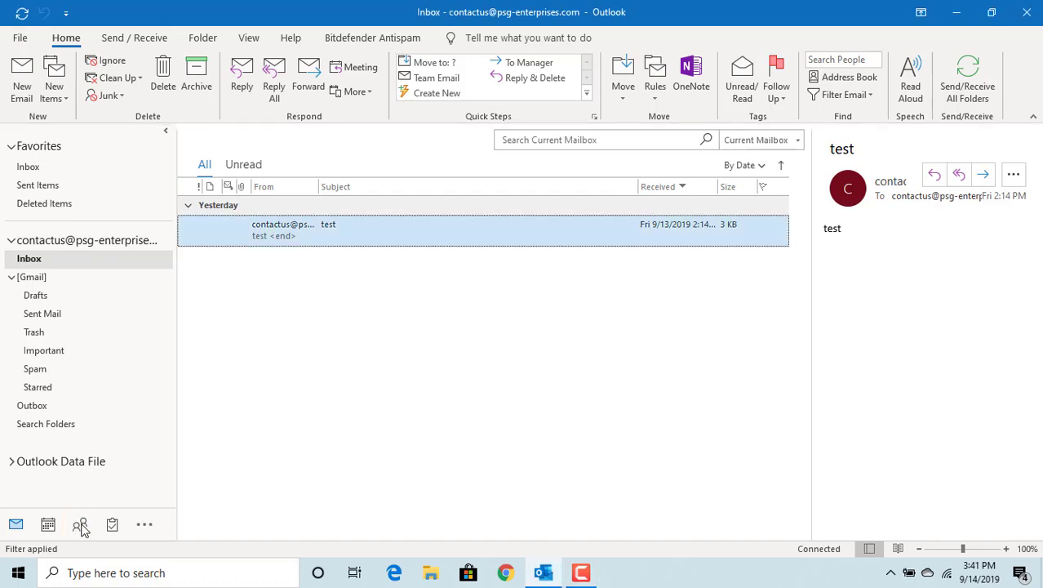
pyautogui.click(81, 528)
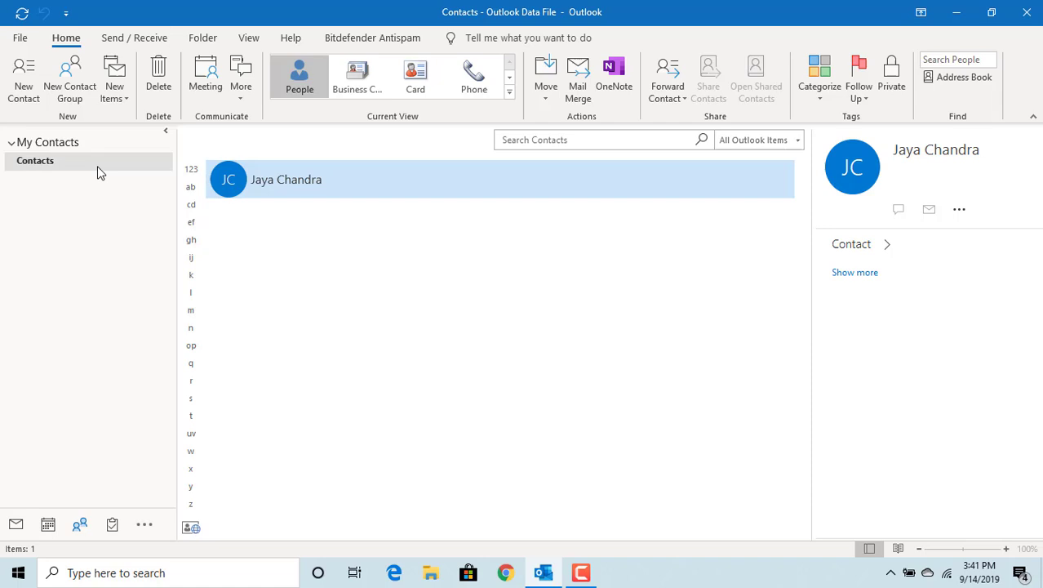
pyautogui.click(24, 92)
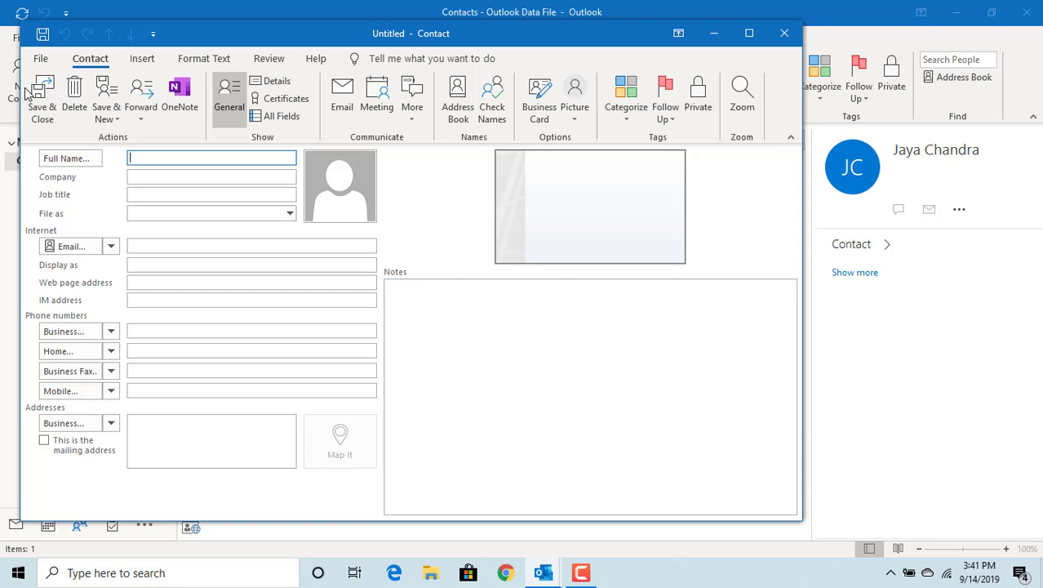
pyautogui.click(780, 41)
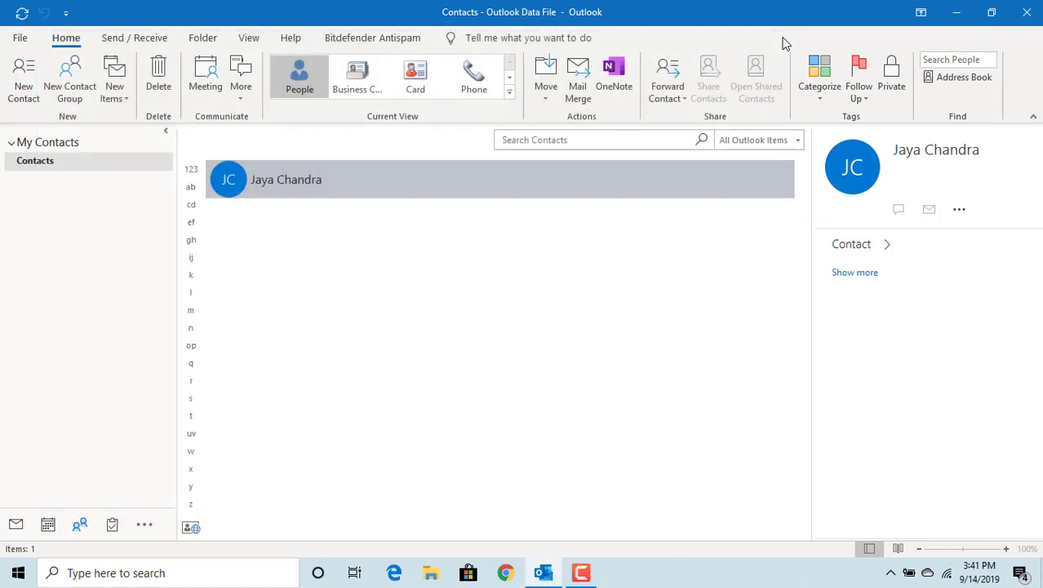
pyautogui.click(16, 523)
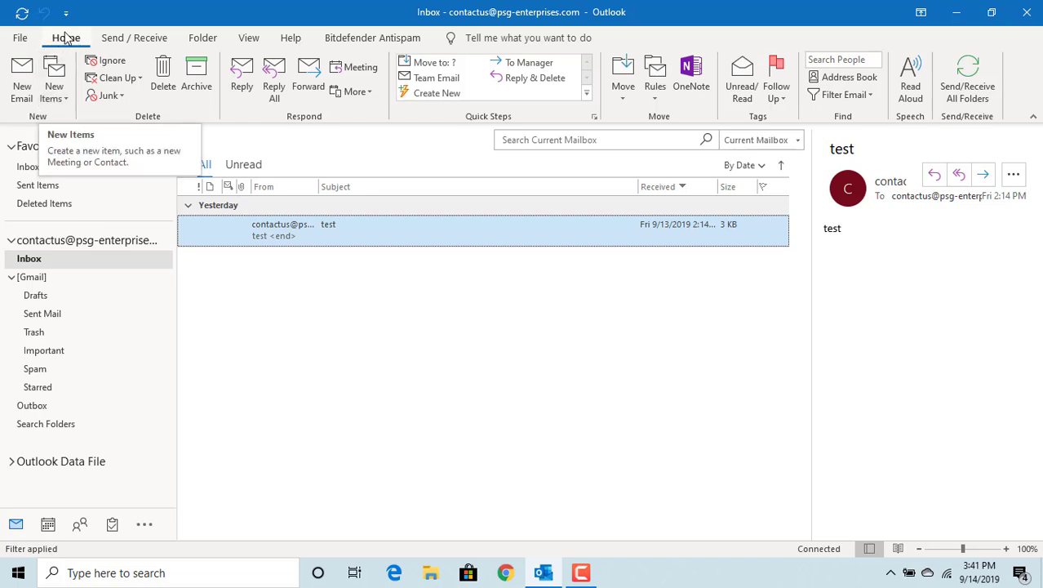
# - Start a new contact with the person's full name, company Company1 and job title VP
pyautogui.click(67, 101)
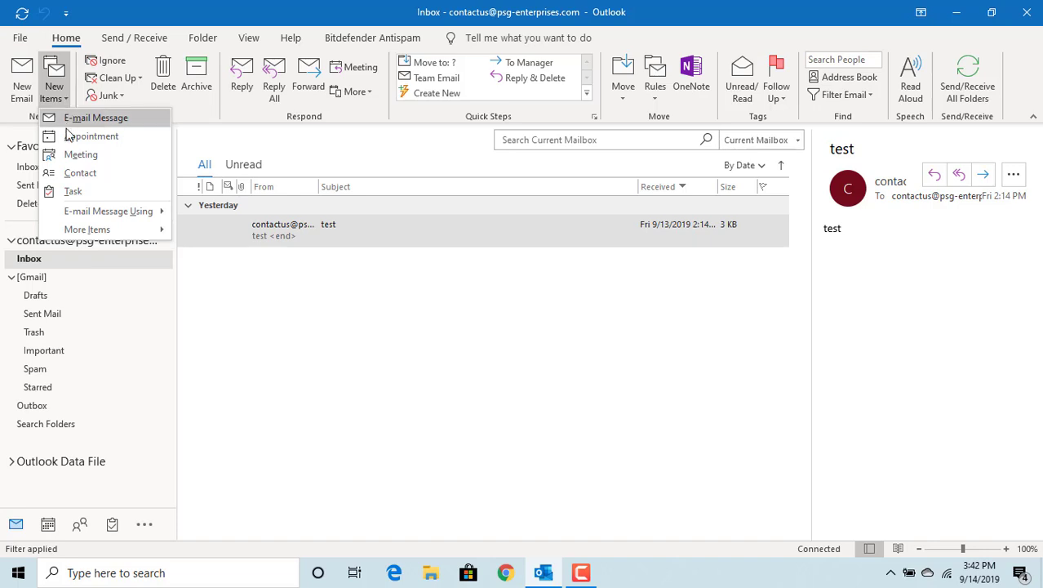
pyautogui.click(85, 173)
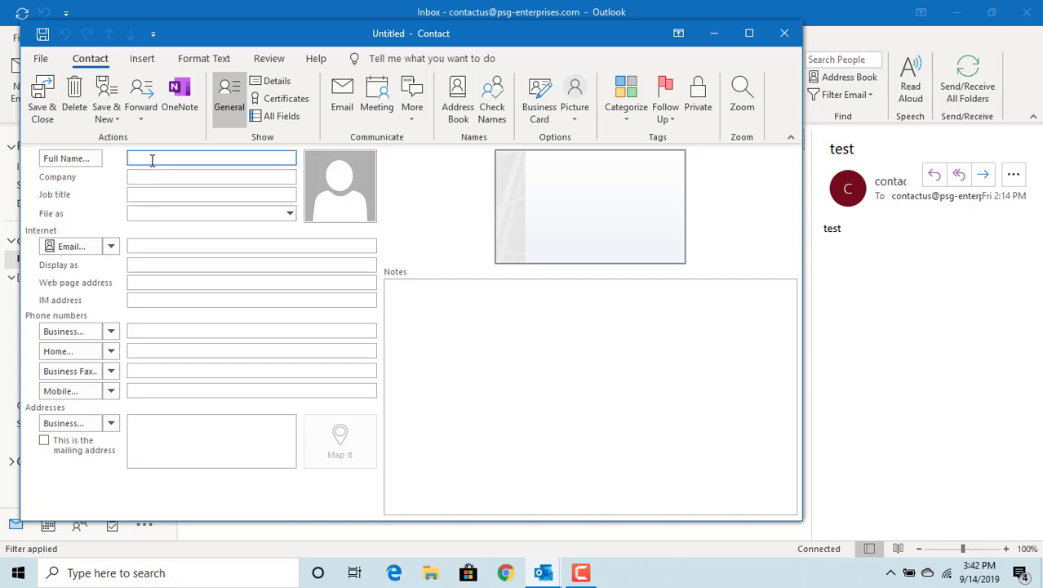
pyautogui.press('Tab')
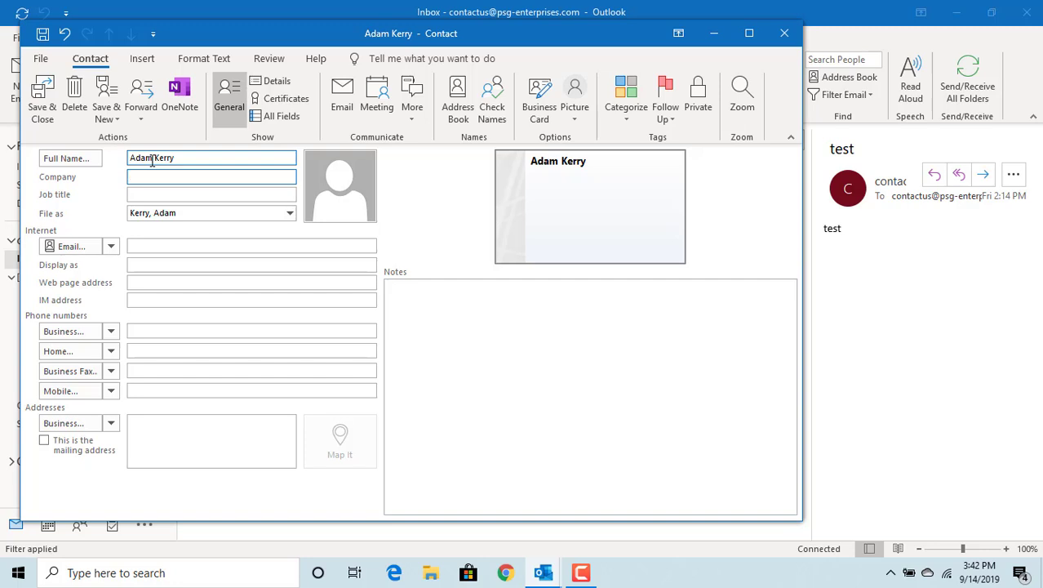
pyautogui.write('Company1')
pyautogui.press('Tab')
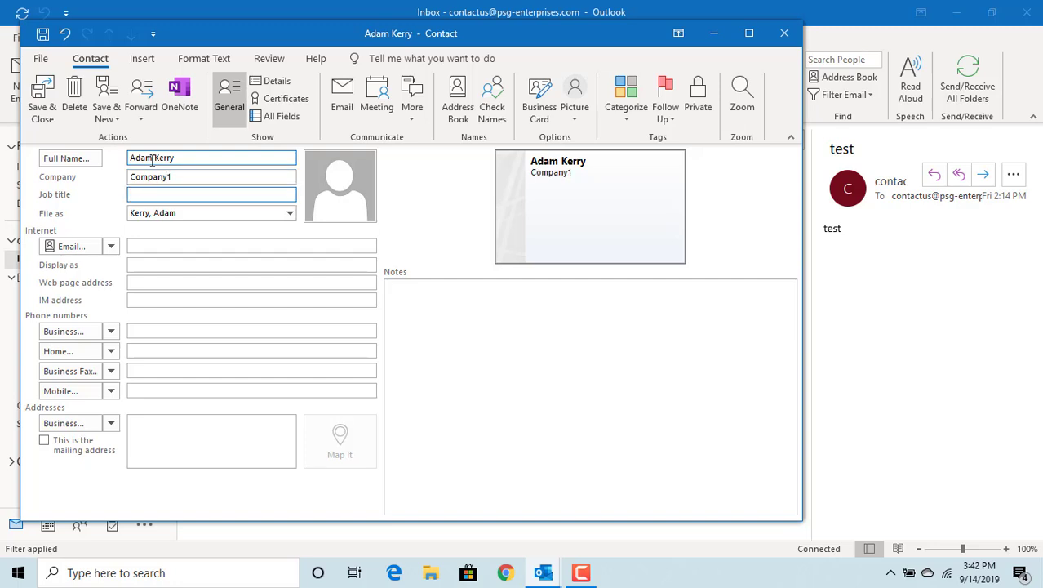
pyautogui.write('VP')
pyautogui.press('Tab')
pyautogui.press('Tab')
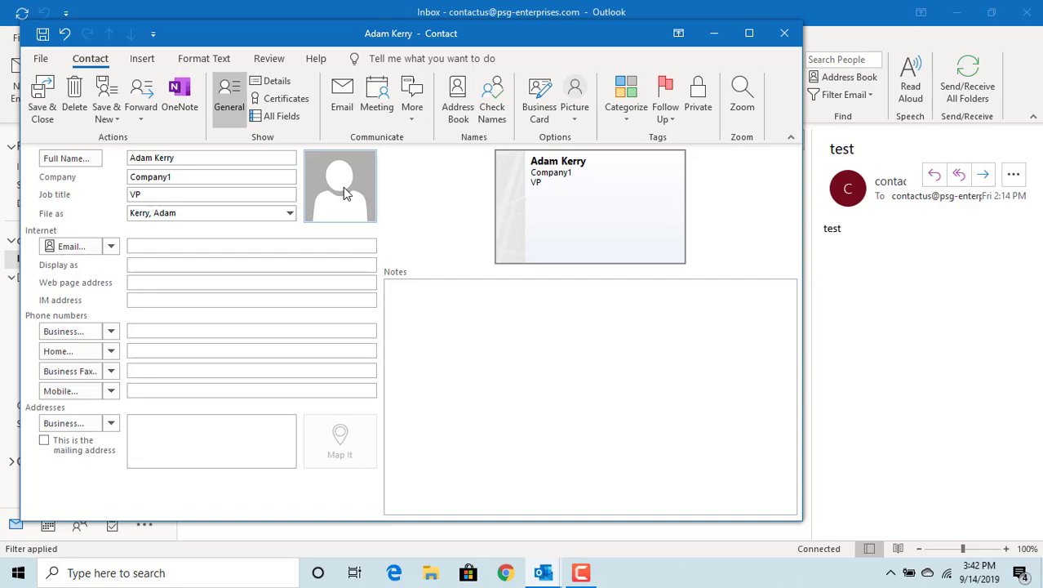
pyautogui.click(343, 187)
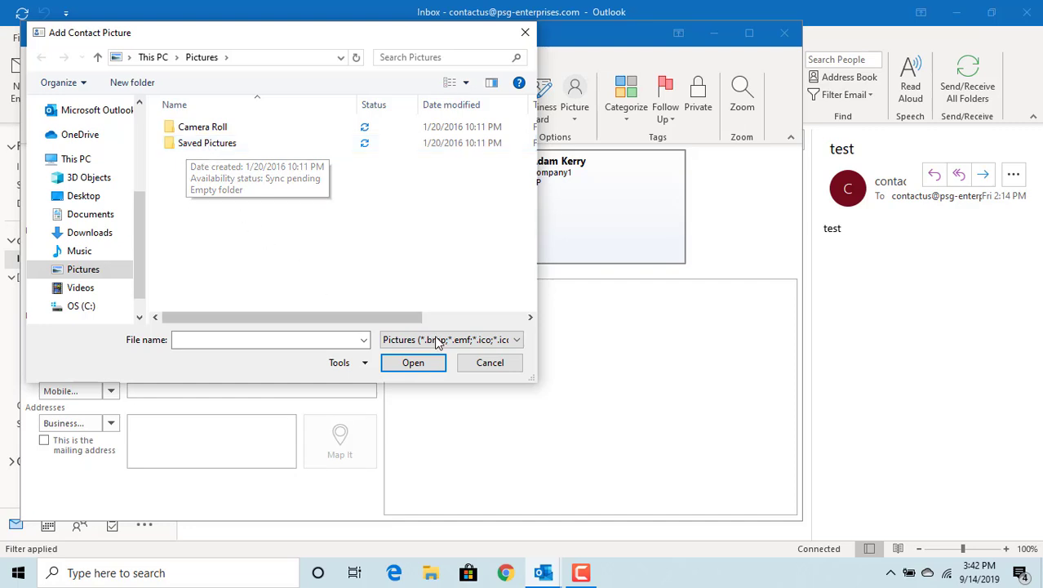
pyautogui.click(490, 363)
pyautogui.click(206, 247)
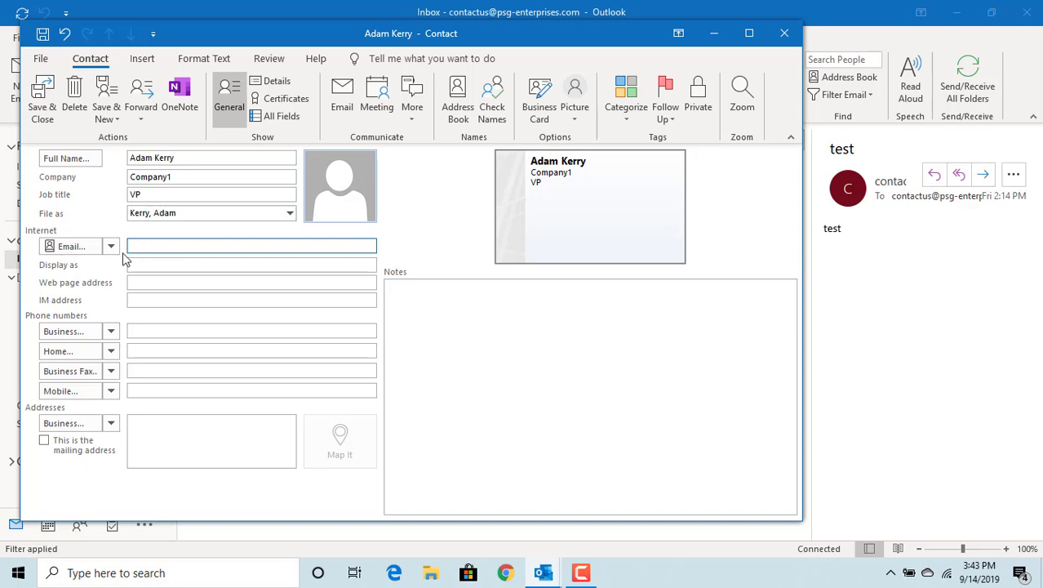
# - Enter the contact's first e-mail address in the Email field
pyautogui.click(111, 248)
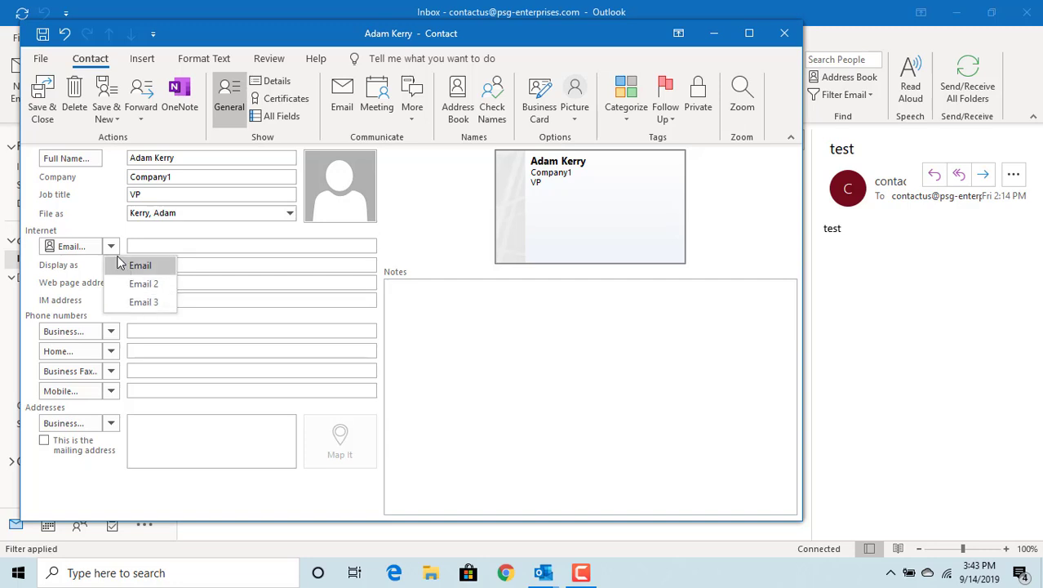
pyautogui.click(112, 248)
pyautogui.click(112, 247)
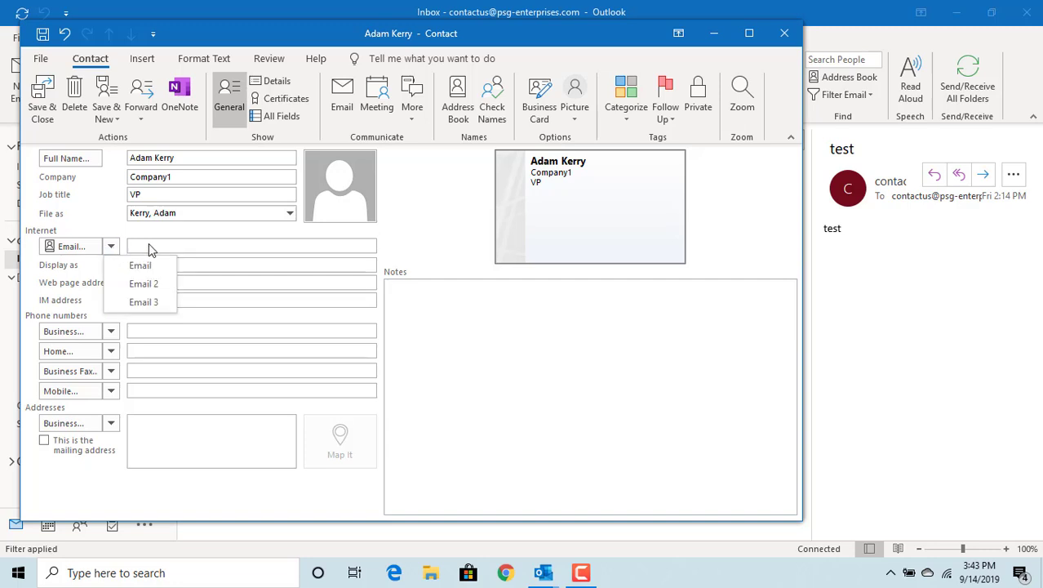
pyautogui.click(149, 247)
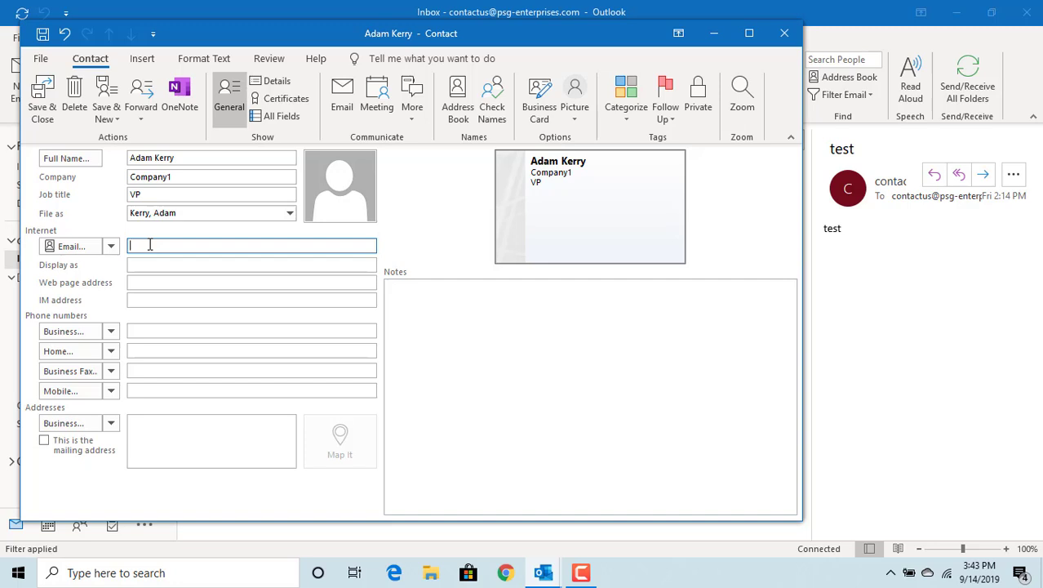
pyautogui.write('abcd@company1.com')
# - Add the contact's second e-mail address in the Email 2 slot
pyautogui.click(111, 246)
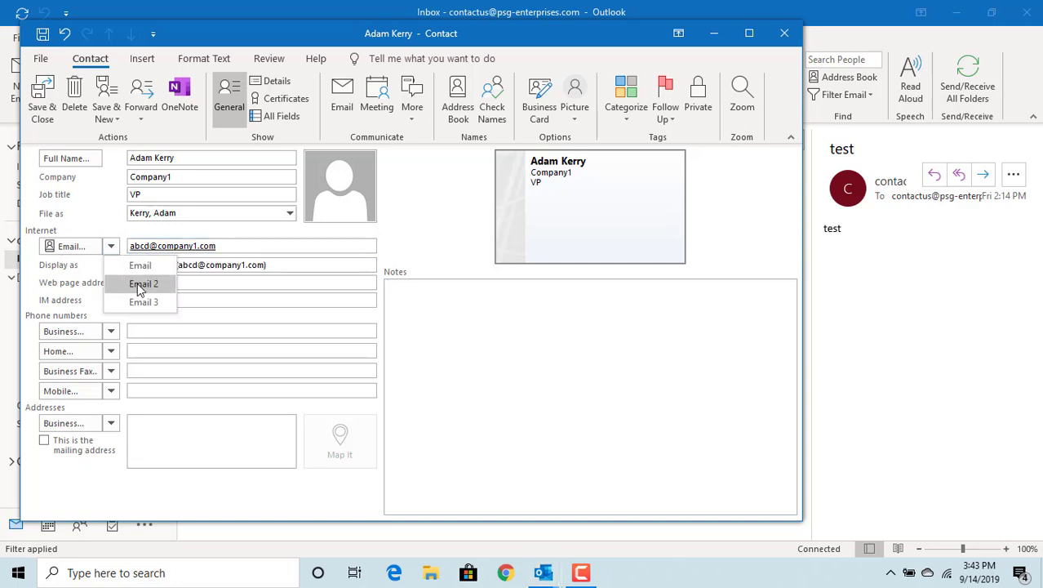
pyautogui.click(138, 284)
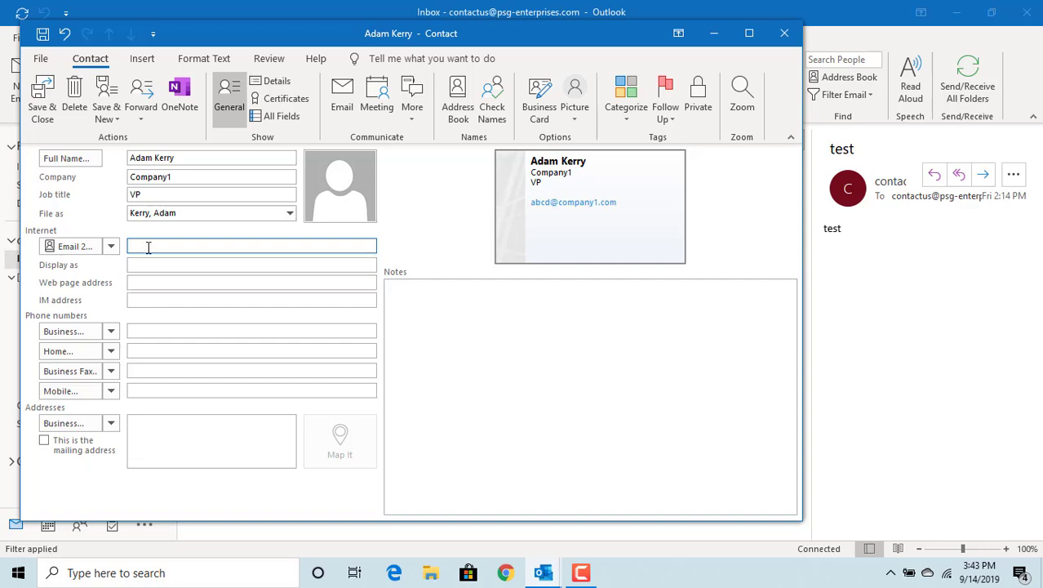
pyautogui.write('abcd@yahoo.com')
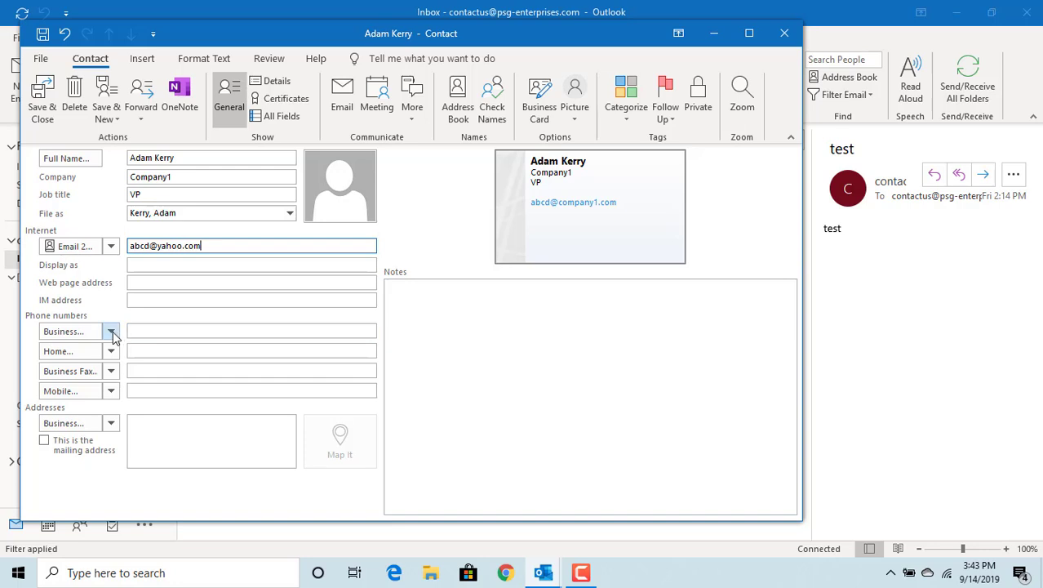
# - Change the first phone number type to Company, then back to Business
pyautogui.click(112, 331)
pyautogui.click(115, 323)
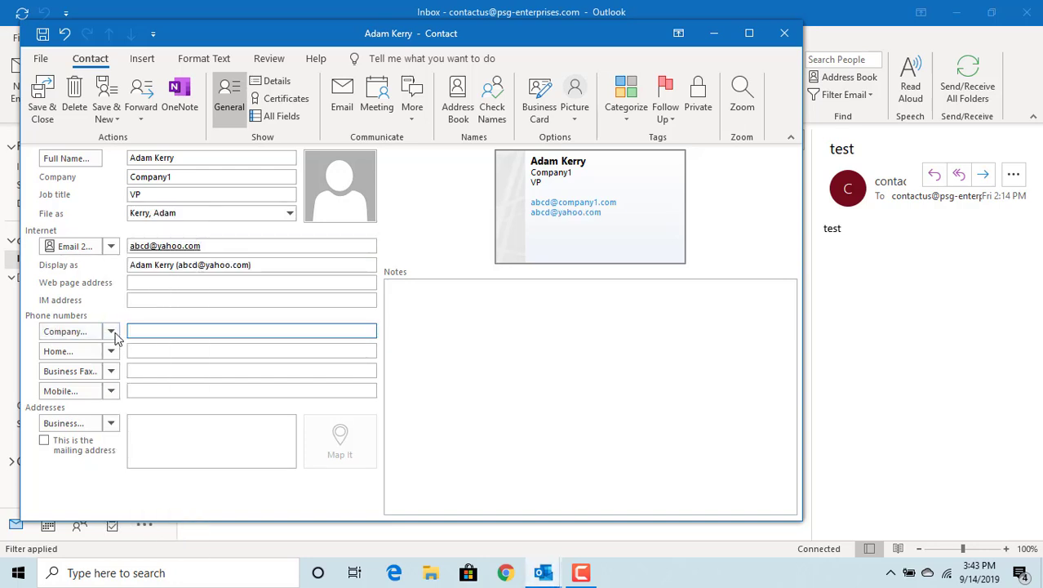
pyautogui.click(111, 332)
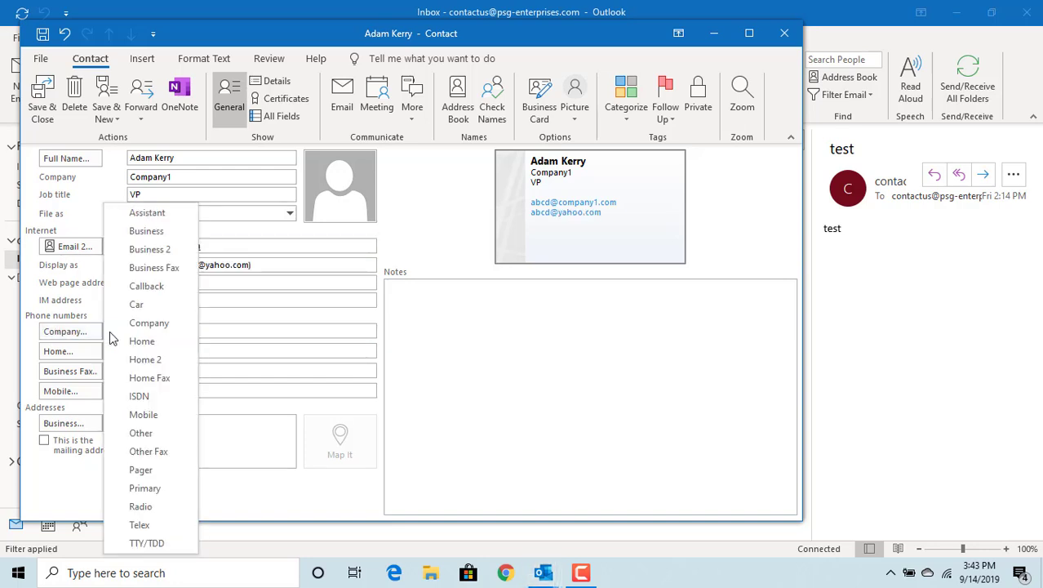
pyautogui.click(146, 231)
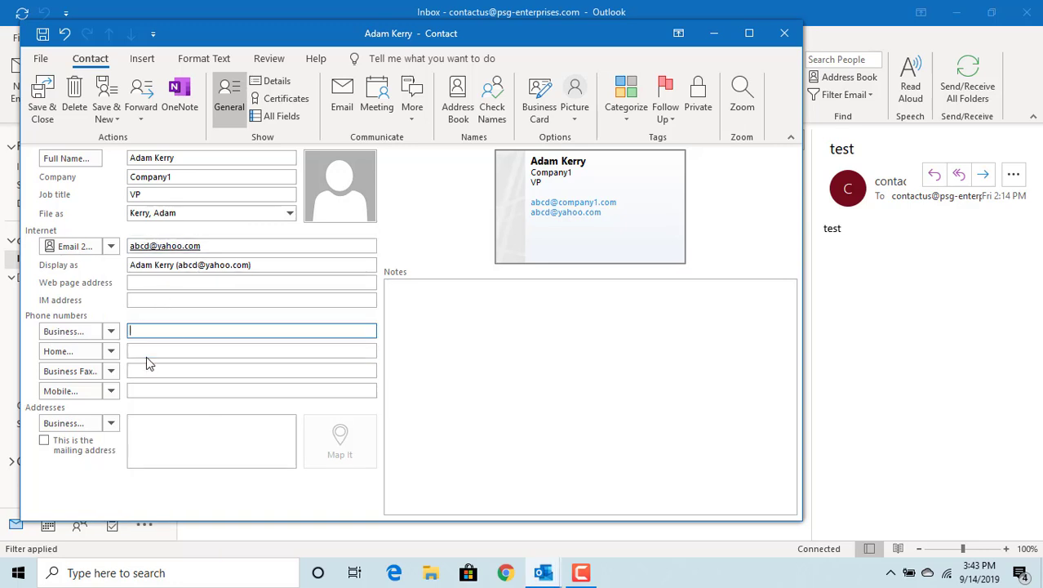
# - Visit the business address and notes fields, then save and close the contact
pyautogui.click(164, 430)
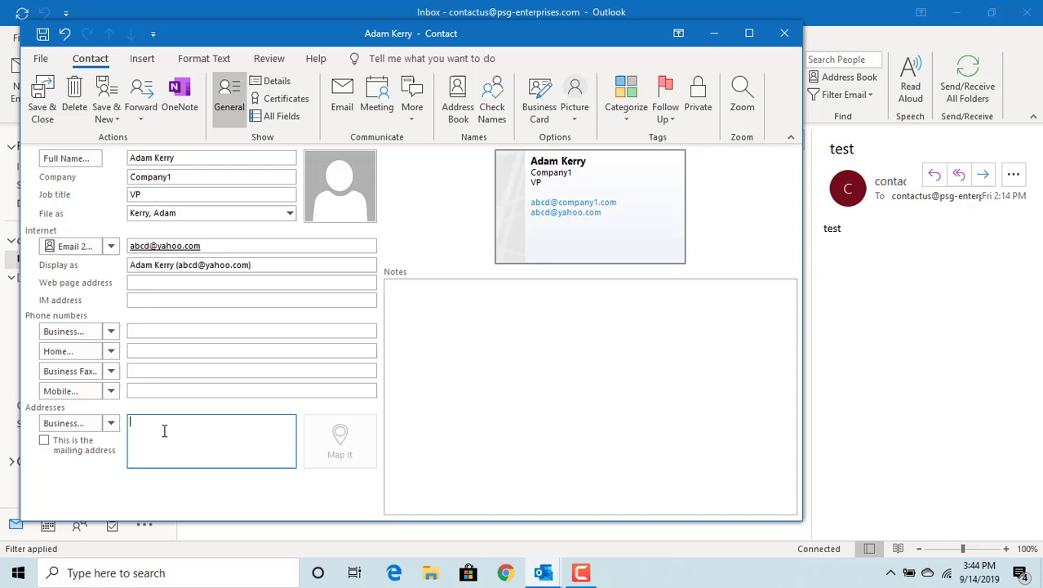
pyautogui.click(407, 307)
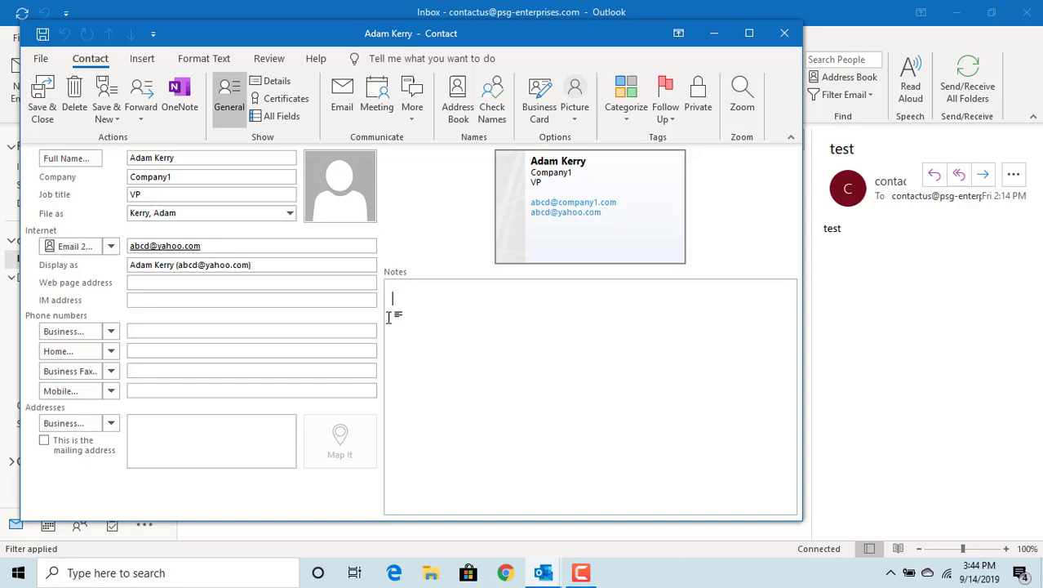
pyautogui.click(40, 106)
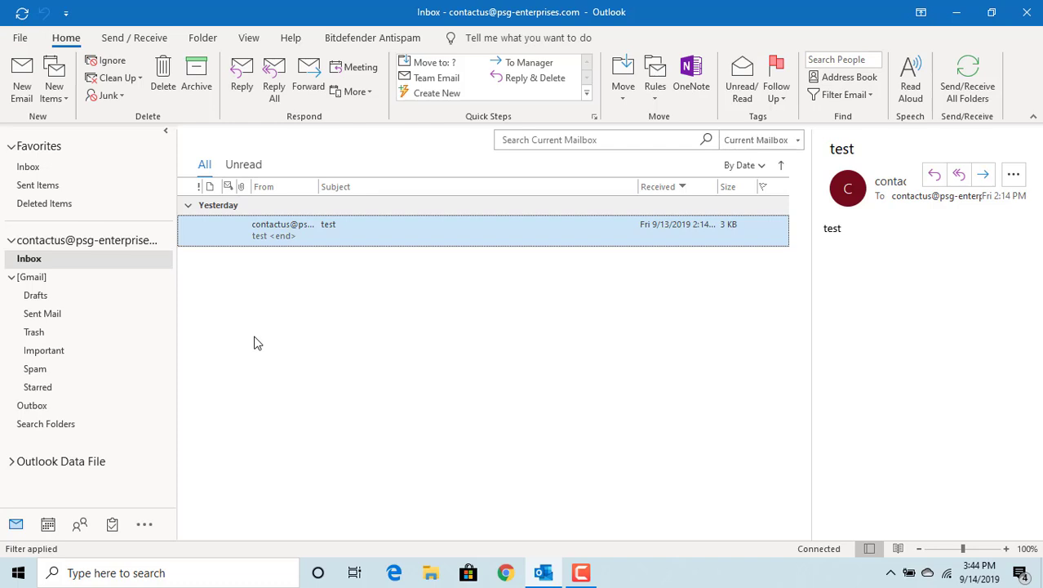
# - Create and save a second contact with its full name, company Company2 and its e-mail address
pyautogui.click(67, 105)
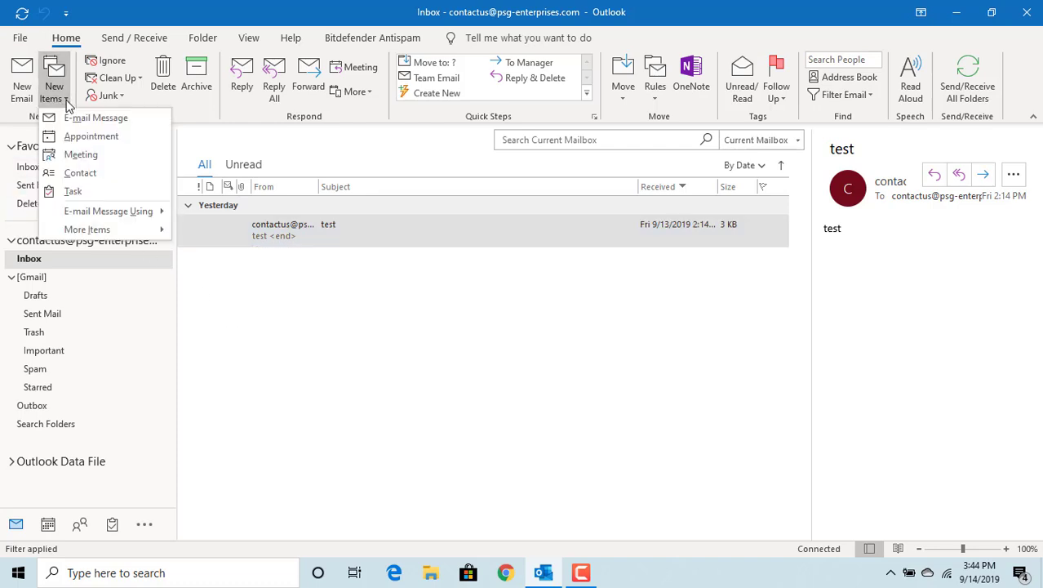
pyautogui.click(92, 174)
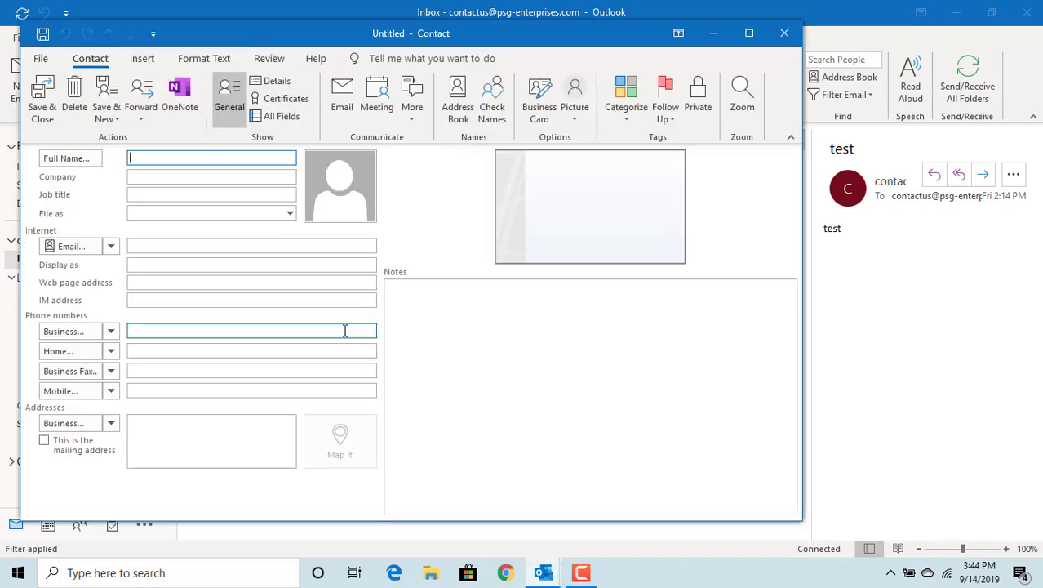
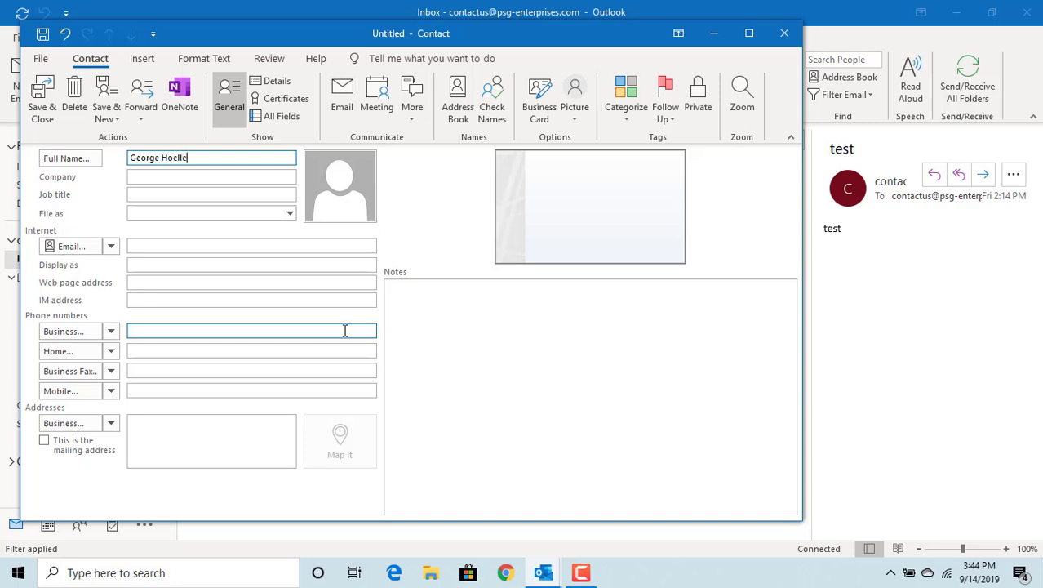
pyautogui.click(163, 177)
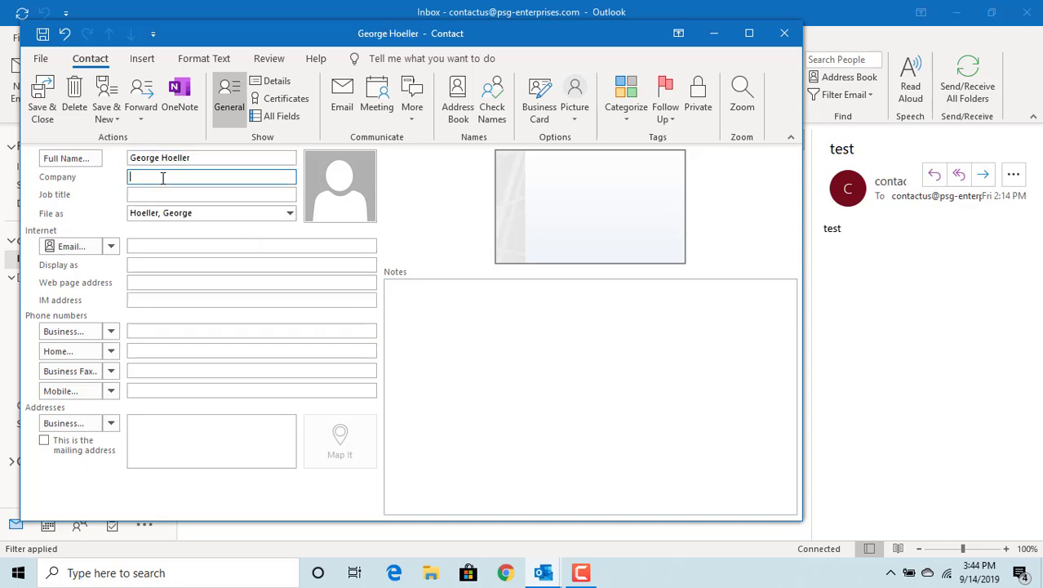
pyautogui.write('Com')
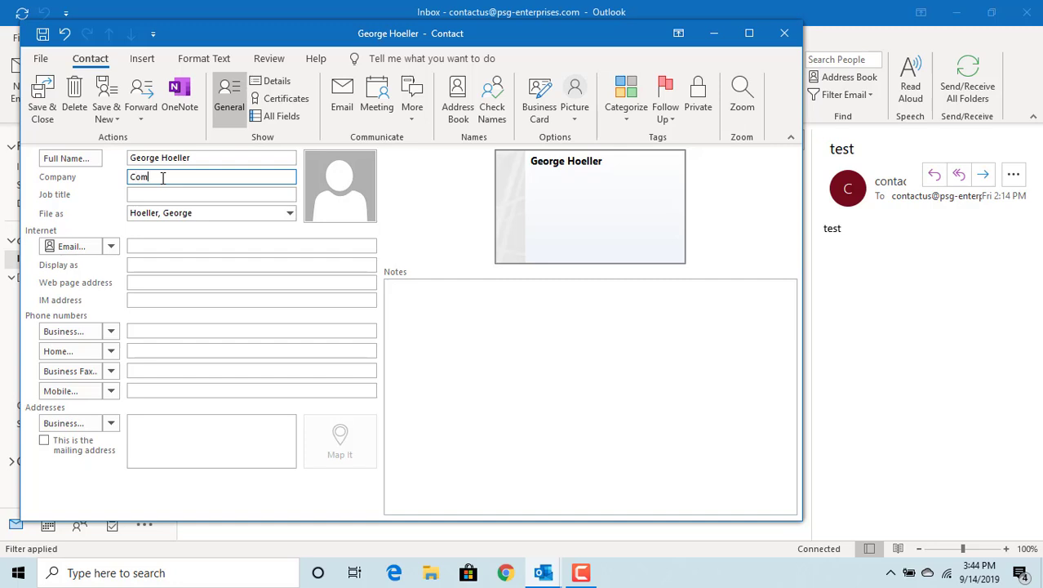
pyautogui.write('pany2')
pyautogui.click(149, 246)
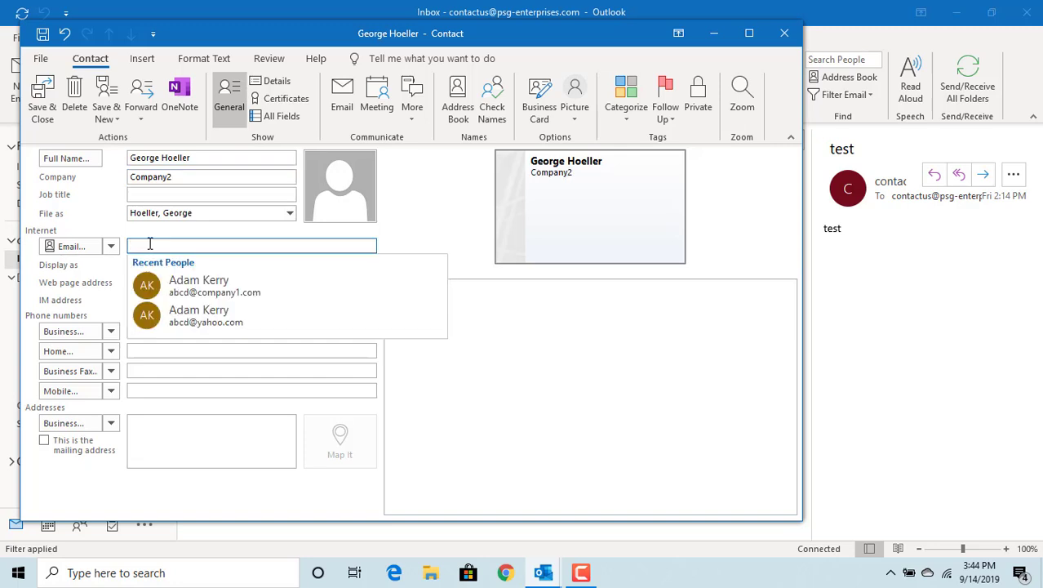
pyautogui.write('x')
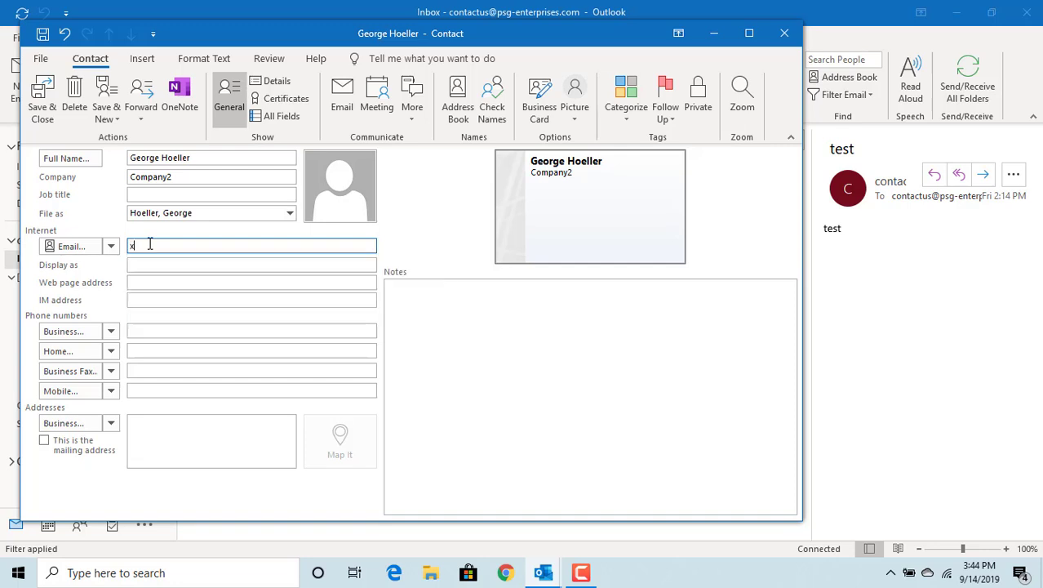
pyautogui.write('yz@company2.com')
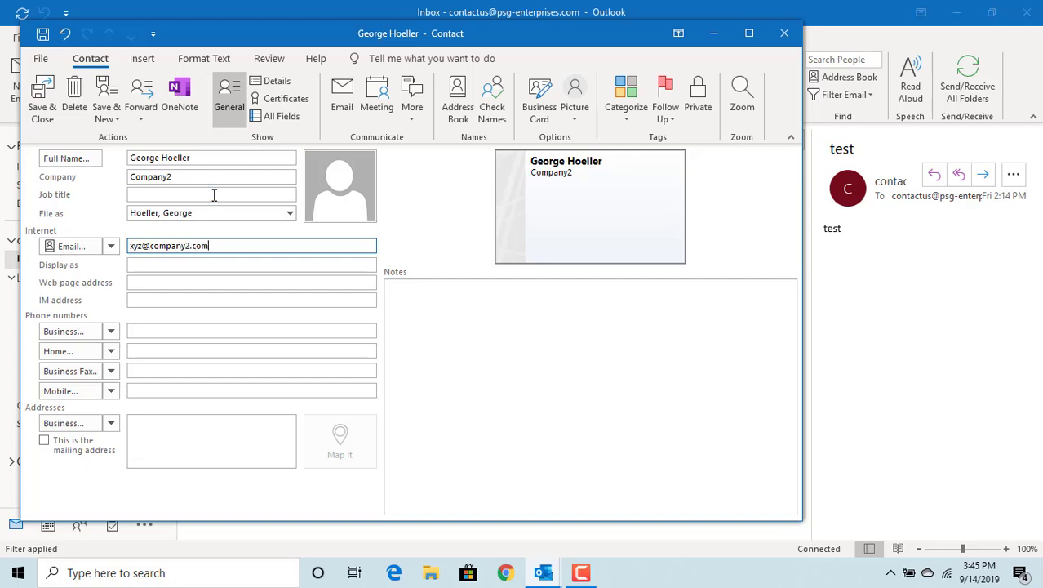
pyautogui.click(42, 112)
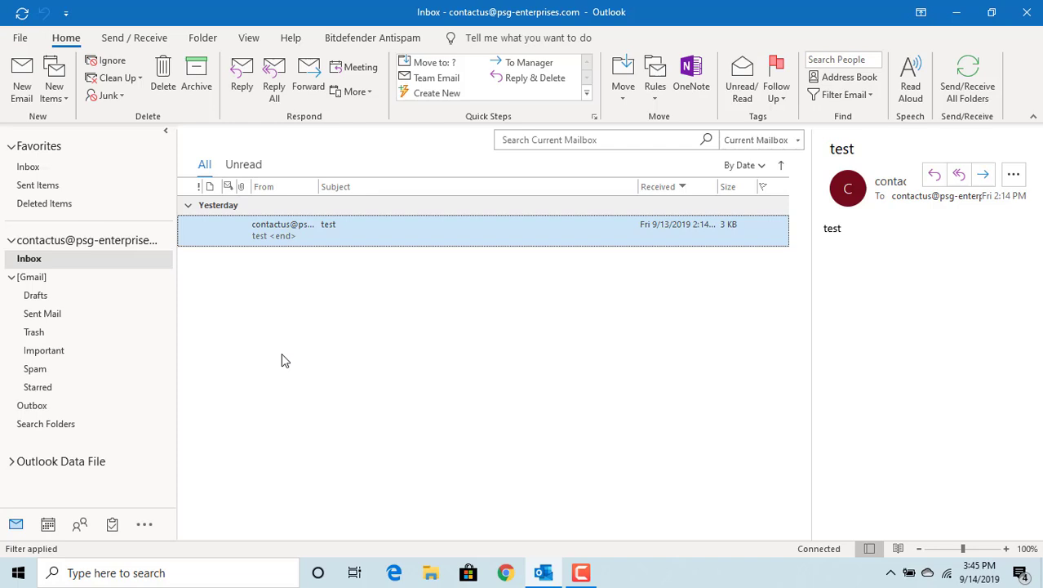
# - Start a new e-mail and bring up the Contacts address book via the To button
pyautogui.click(22, 90)
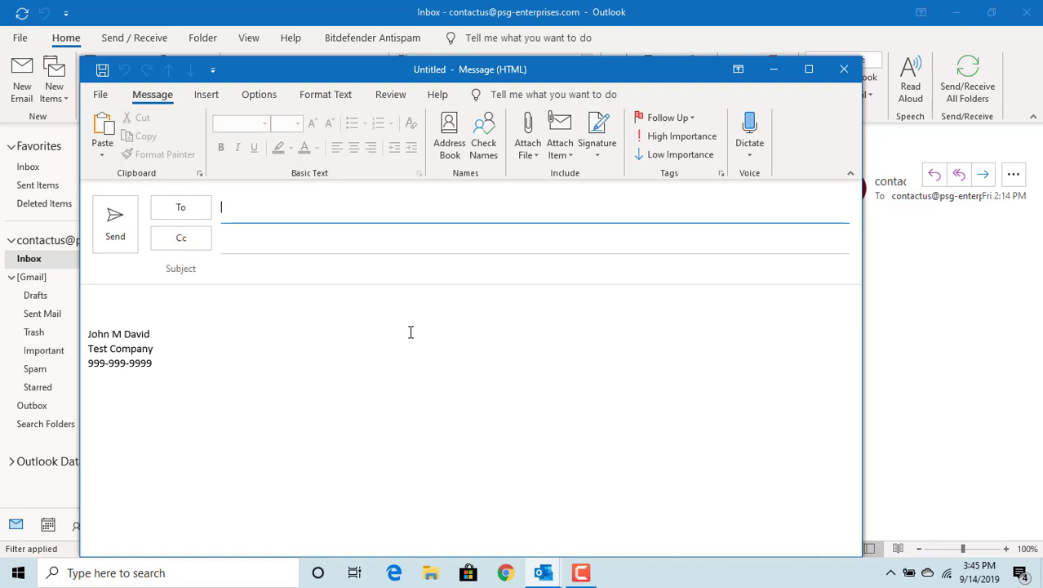
pyautogui.click(182, 211)
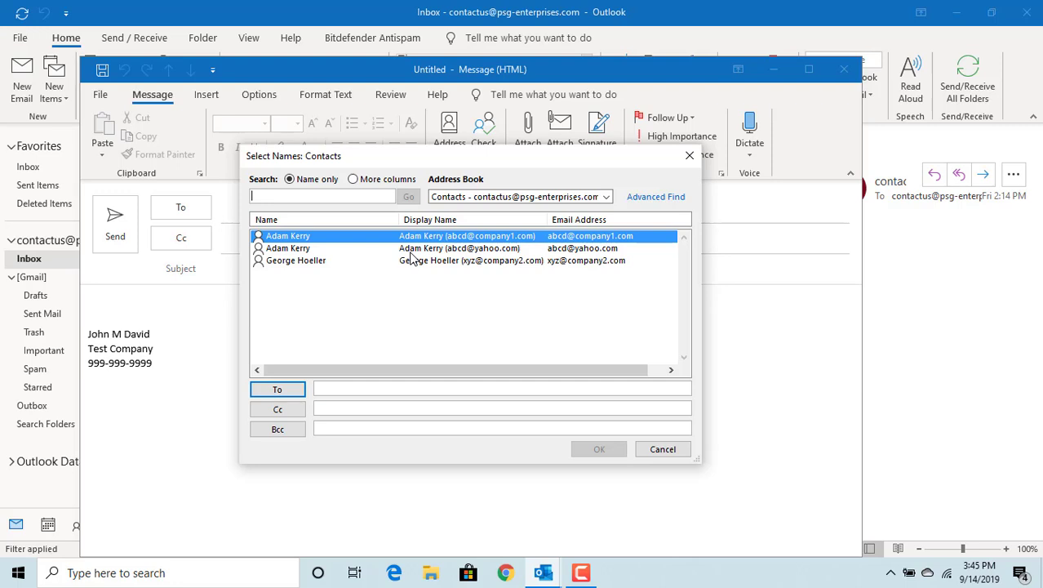
# - Address the message To the first contact's second e-mail and Cc the Company2 contact
pyautogui.click(411, 252)
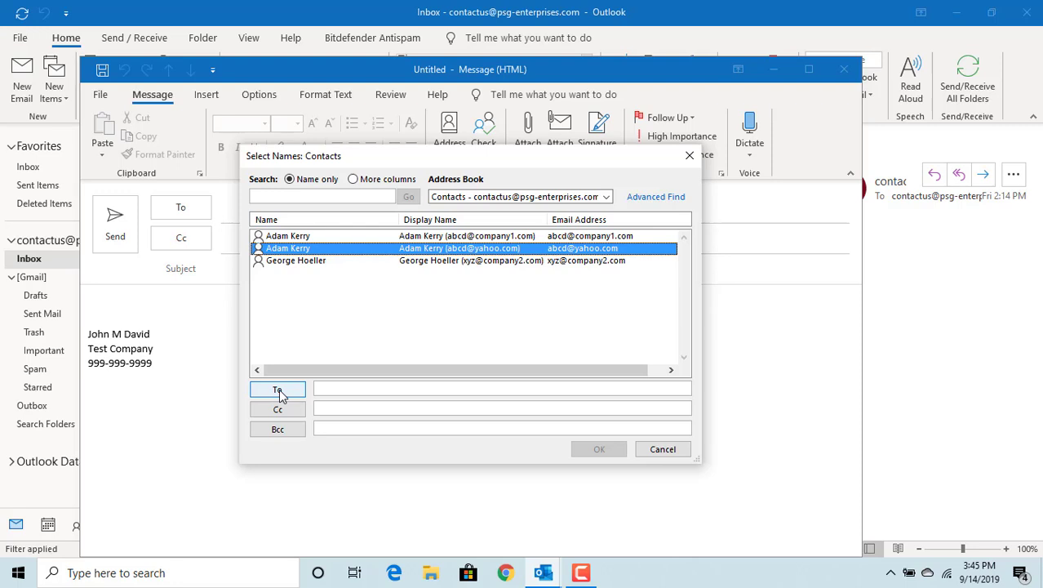
pyautogui.click(277, 390)
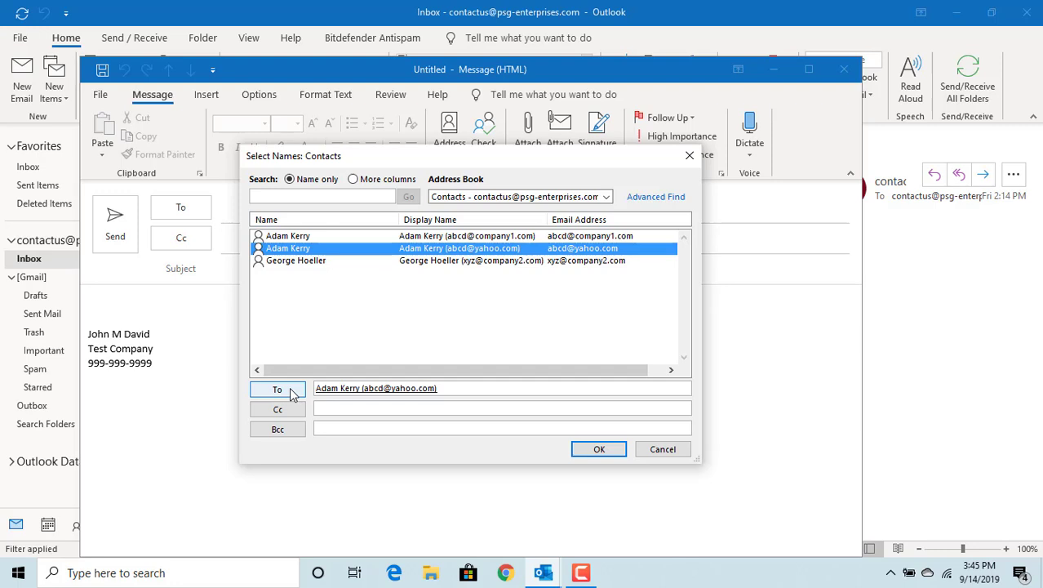
pyautogui.click(311, 261)
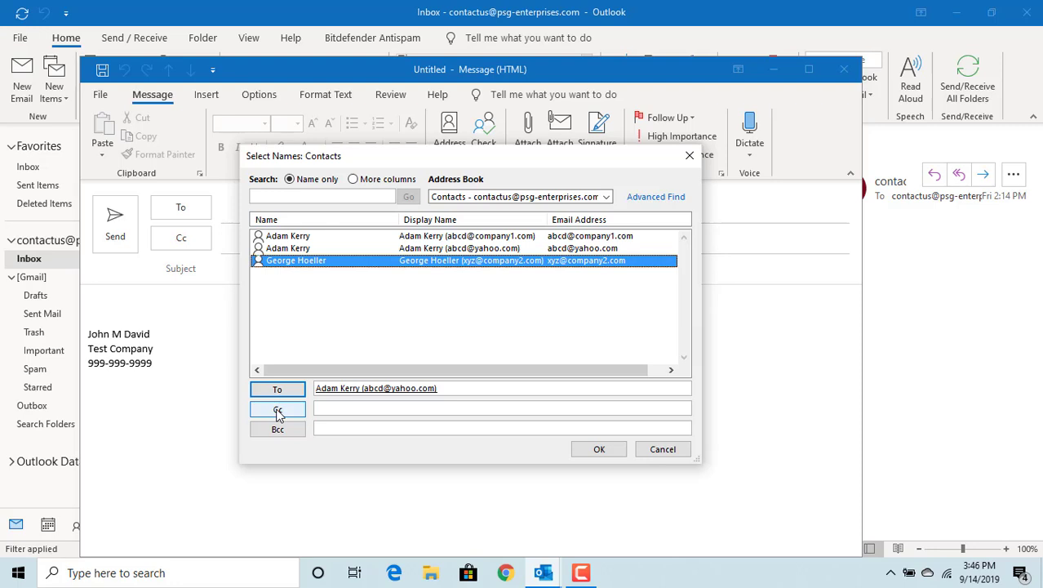
pyautogui.click(277, 411)
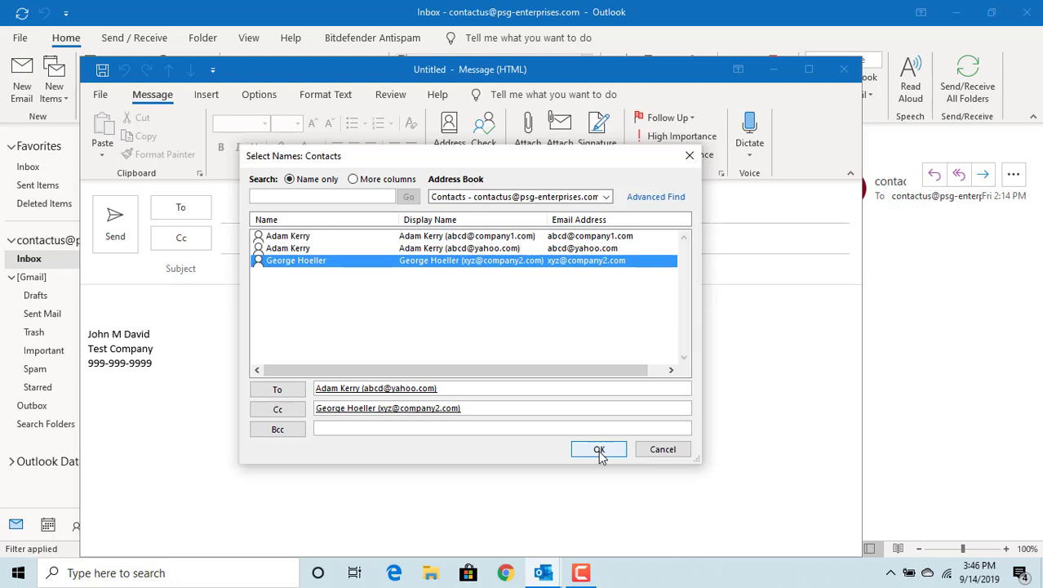
pyautogui.click(600, 451)
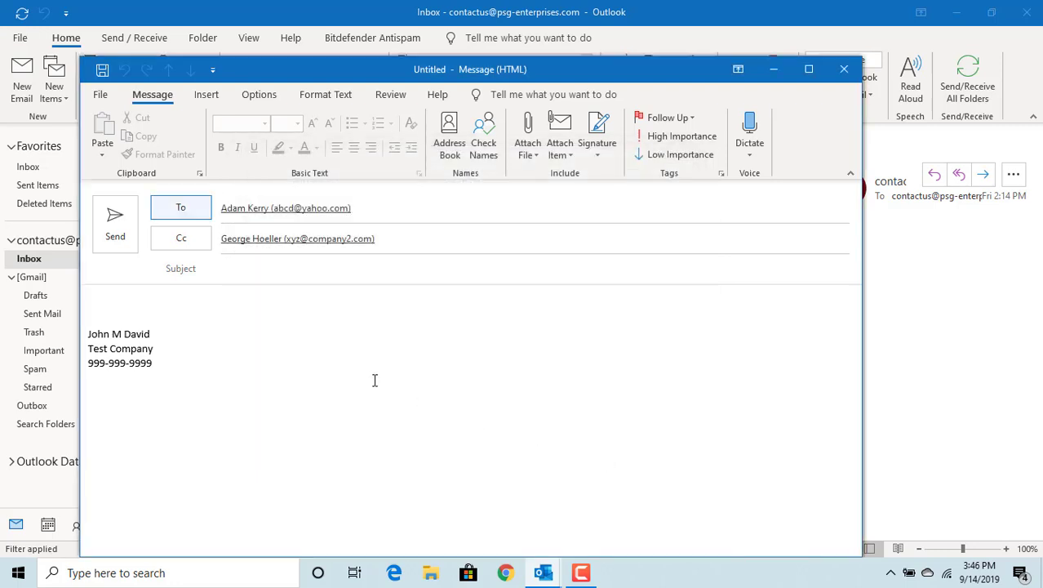